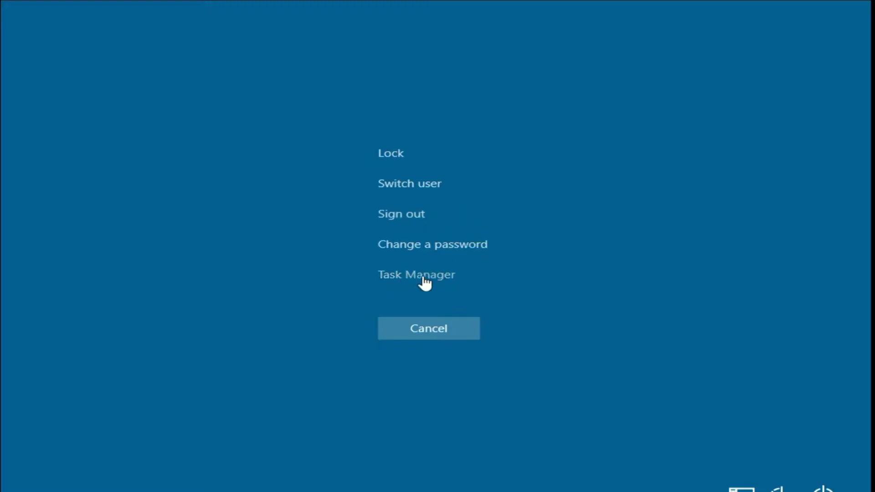
Step: Open Task Manager in detailed view and run explorer.exe as a new task with administrative privileges, closing the resulting This PC window
{"action": "left_click", "coordinate": [424, 276]}
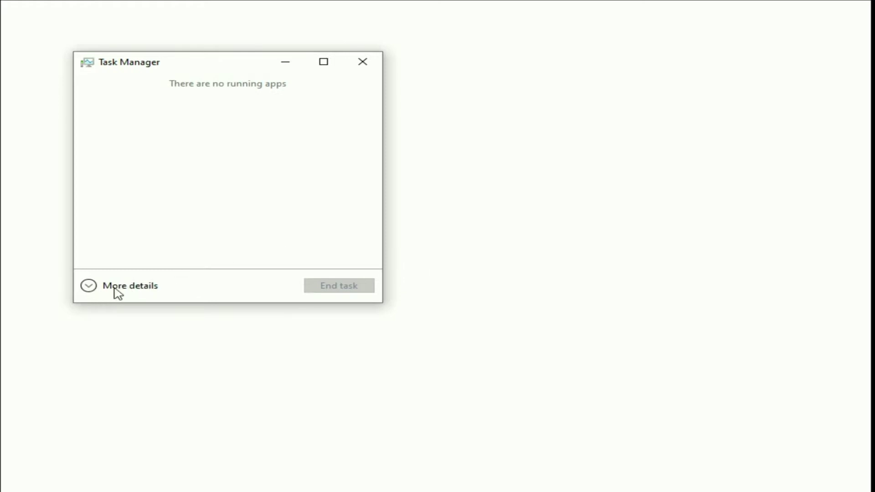
{"action": "left_click", "coordinate": [90, 288]}
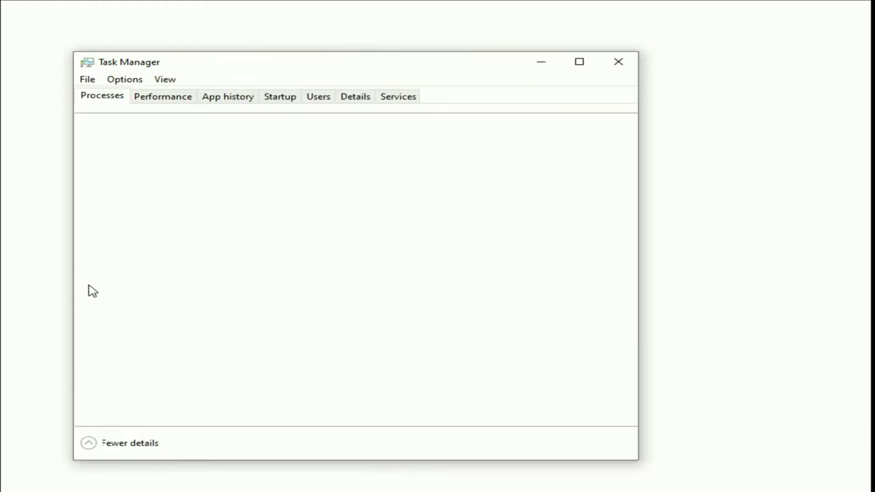
{"action": "left_click", "coordinate": [87, 81]}
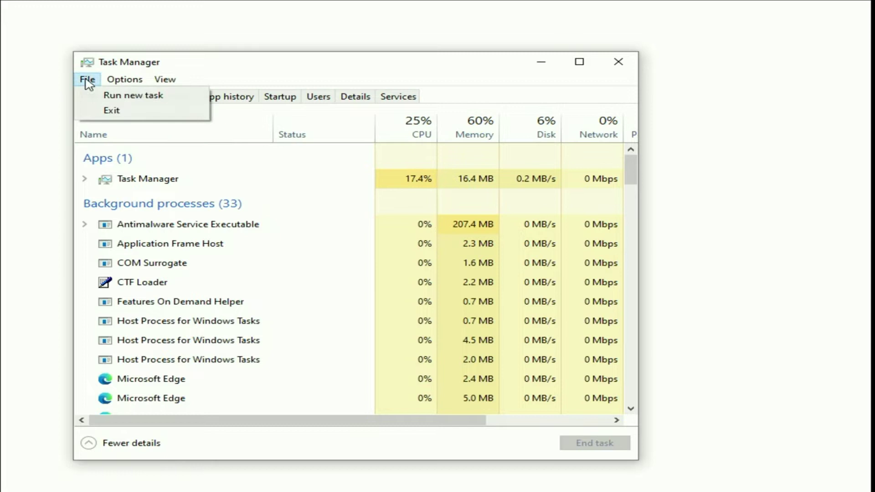
{"action": "left_click", "coordinate": [132, 103]}
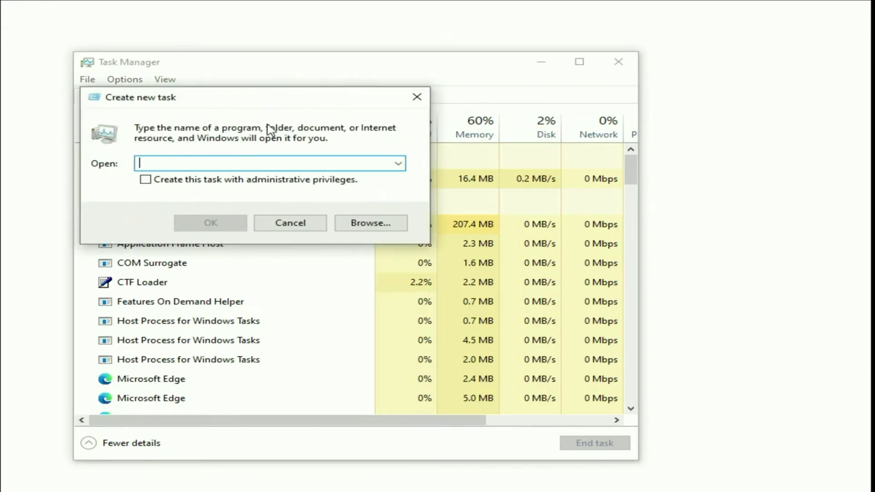
{"action": "type", "text": "explorer.exe"}
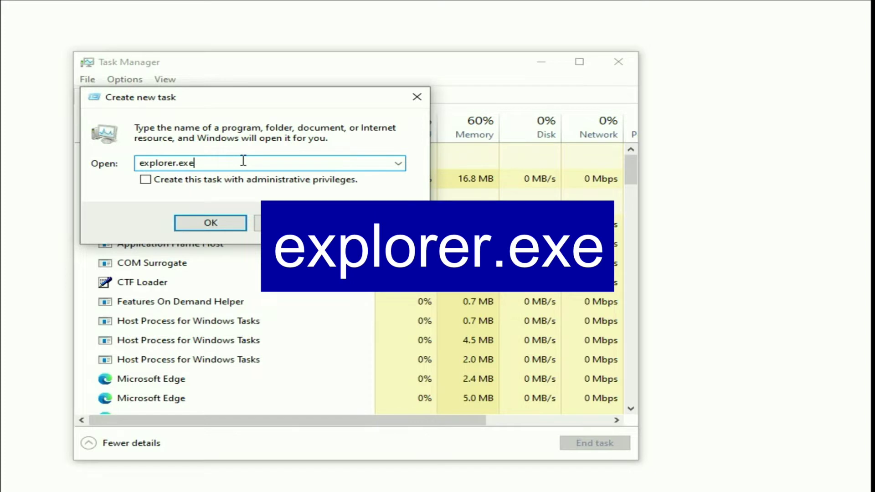
{"action": "left_click", "coordinate": [145, 180]}
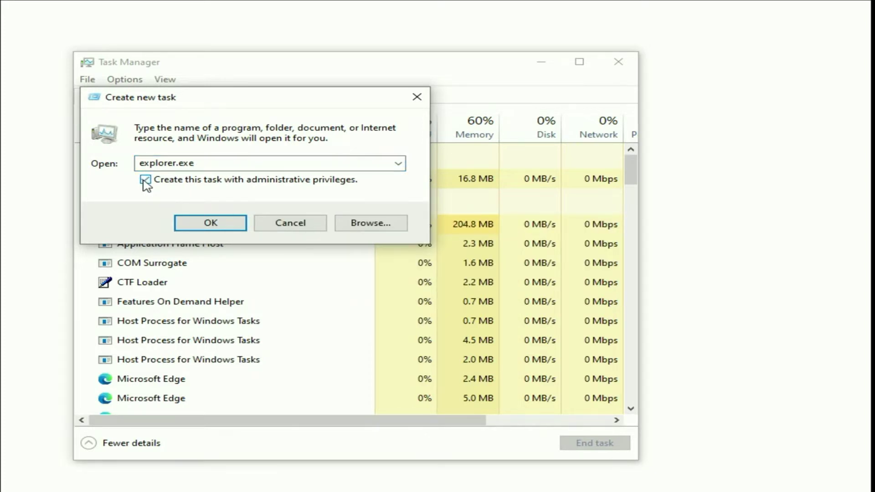
{"action": "left_click", "coordinate": [210, 223]}
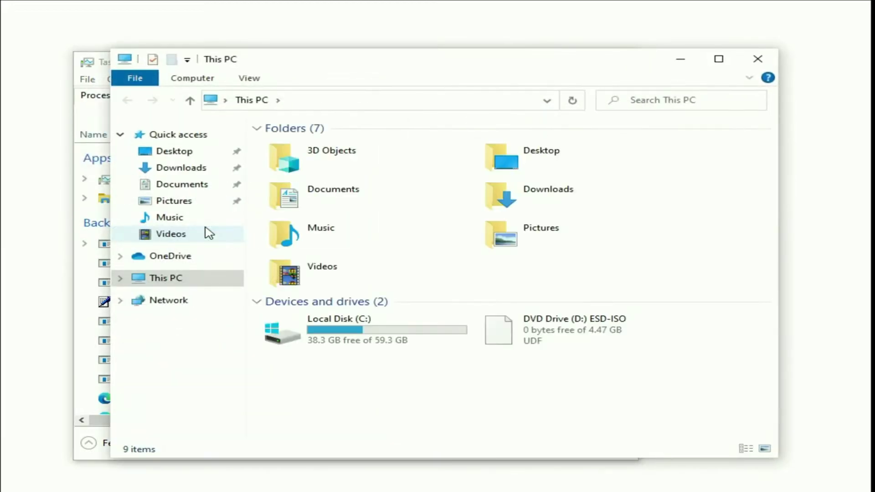
{"action": "left_click", "coordinate": [757, 58]}
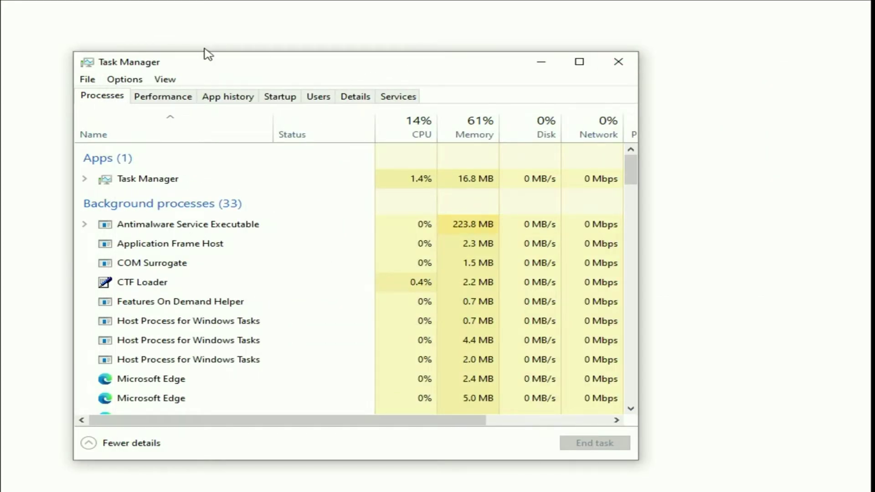
Step: Run devmgmt.msc as a new task with administrative privileges to open Device Manager
{"action": "left_click", "coordinate": [87, 80]}
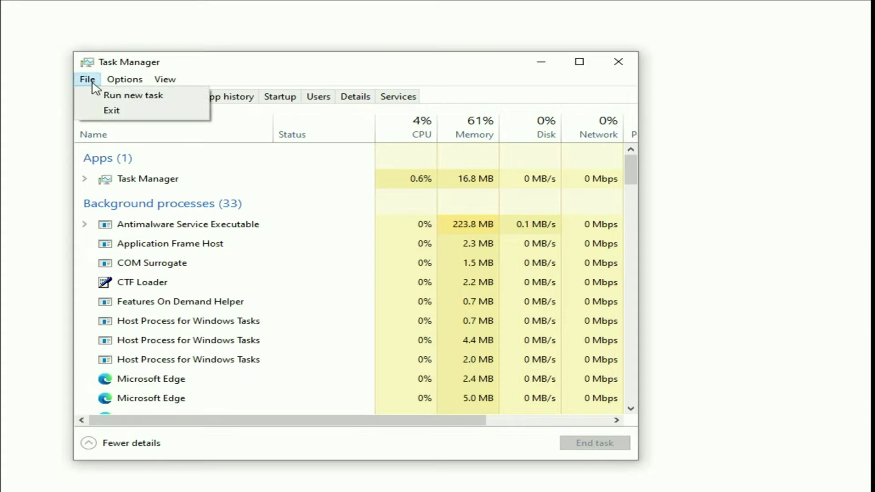
{"action": "left_click", "coordinate": [112, 97]}
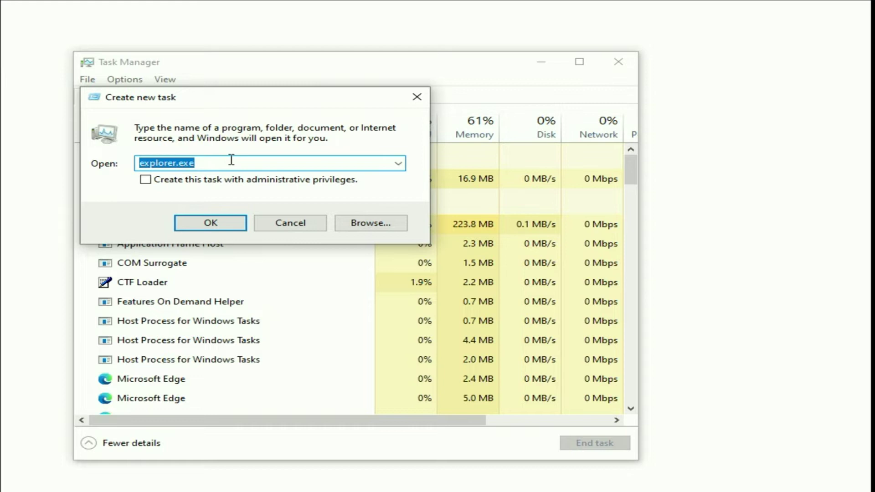
{"action": "key", "text": "BackSpace"}
{"action": "type", "text": "devmgmt.msc"}
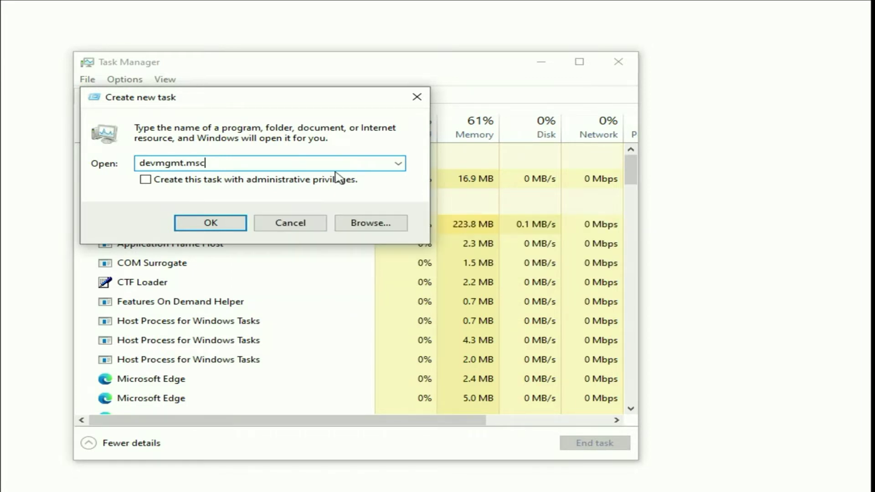
{"action": "left_click", "coordinate": [145, 180]}
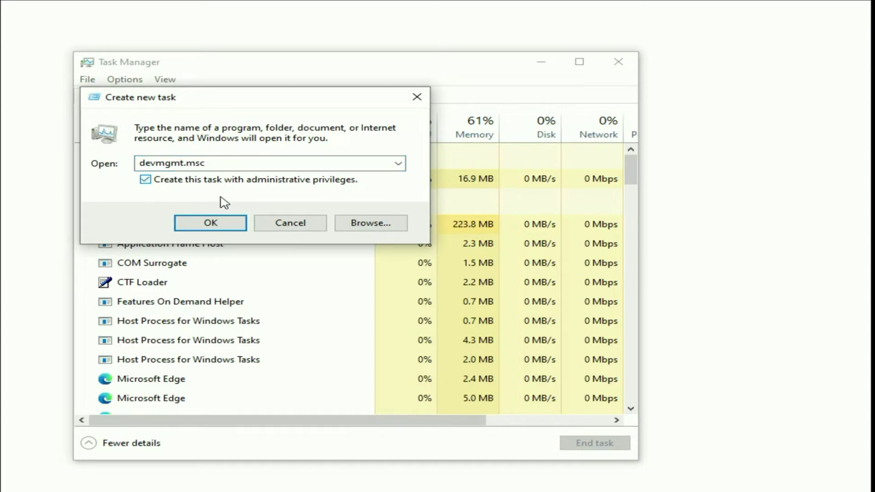
{"action": "left_click", "coordinate": [228, 225]}
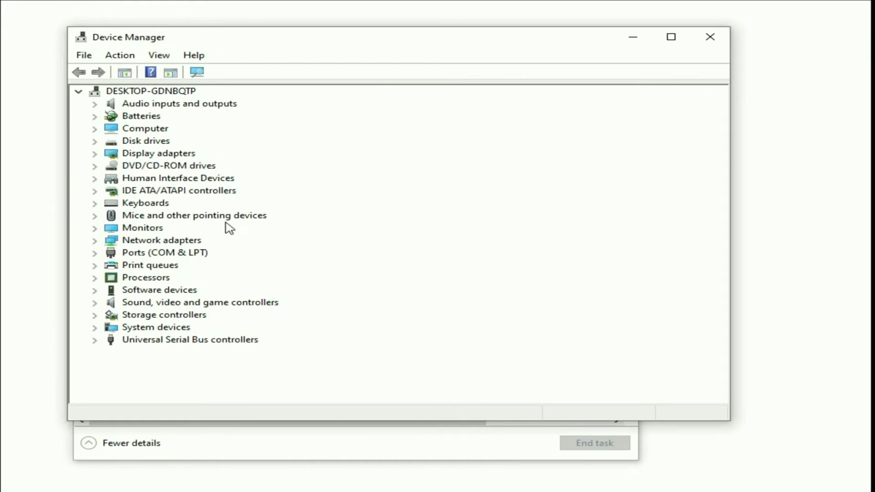
Step: Search automatically for an updated driver for the Microsoft Basic Display Adapter under Display adapters
{"action": "left_click", "coordinate": [136, 155]}
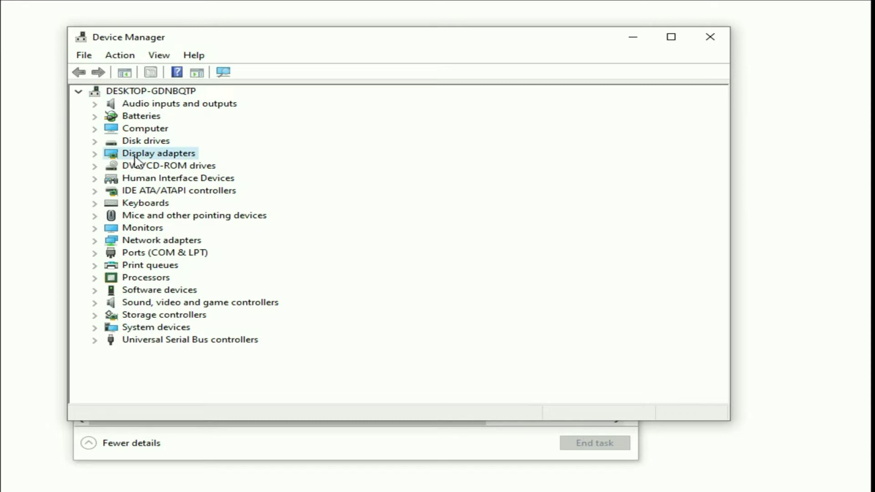
{"action": "left_click", "coordinate": [95, 154]}
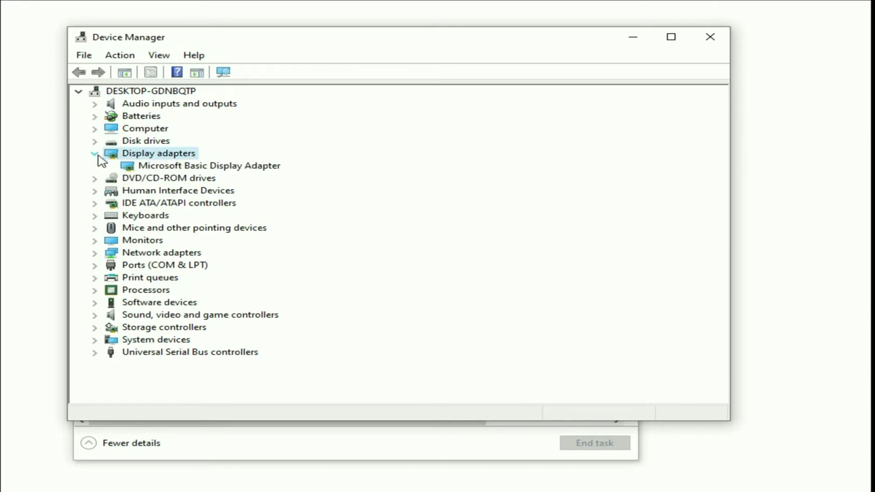
{"action": "left_click", "coordinate": [258, 170]}
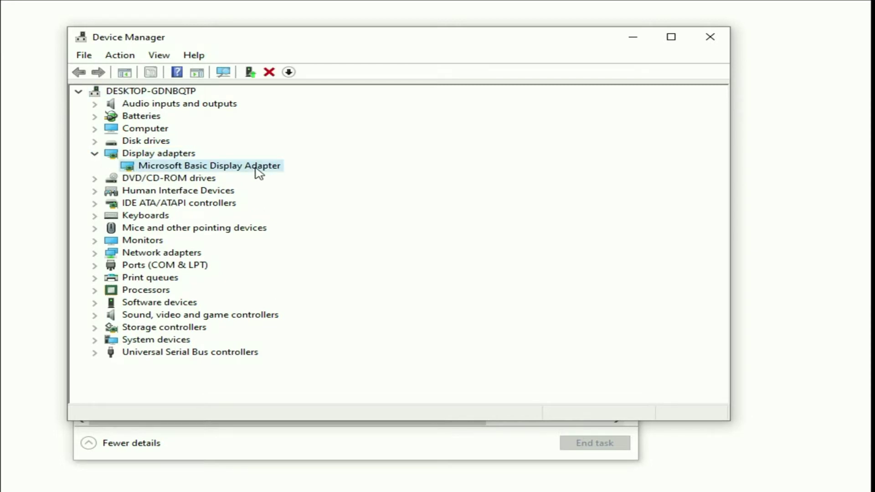
{"action": "right_click", "coordinate": [256, 168]}
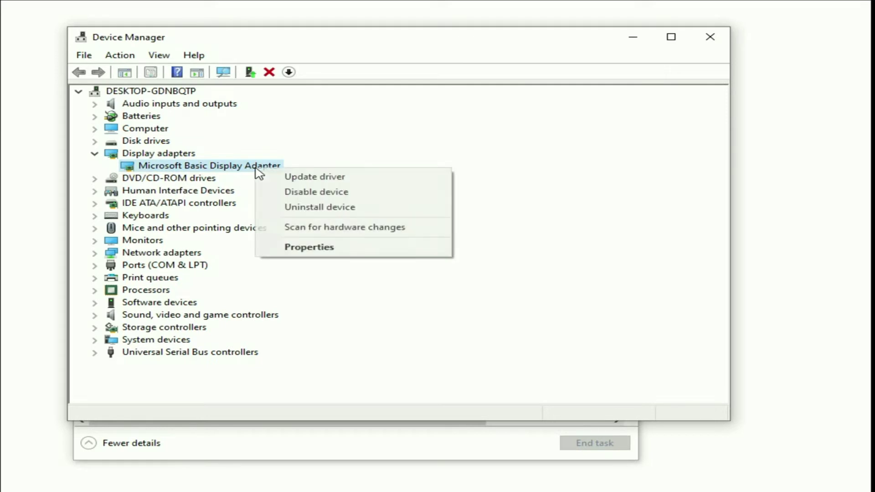
{"action": "left_click", "coordinate": [299, 180]}
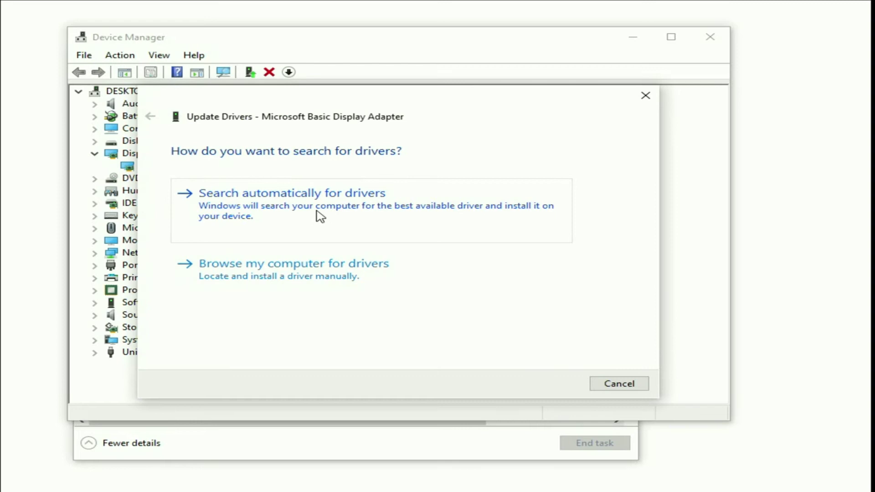
{"action": "left_click", "coordinate": [320, 216]}
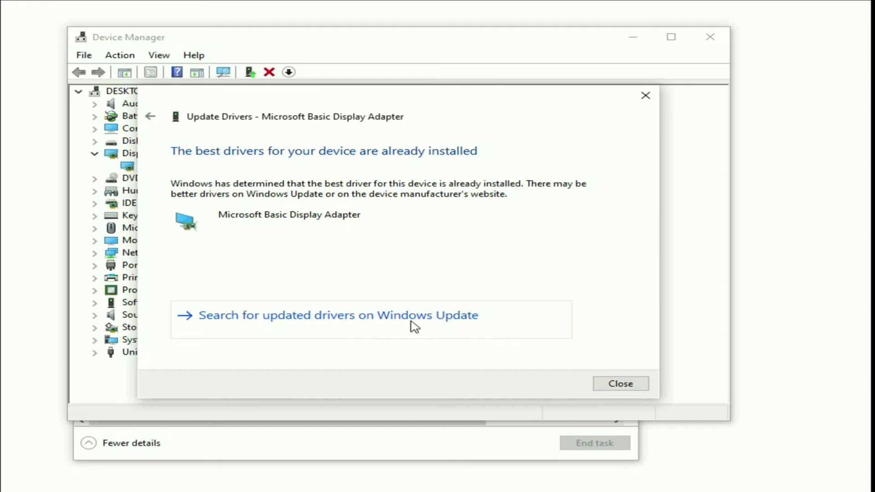
Step: Search for updated drivers on Windows Update and try to install the optional 2023-07 Cumulative Update Preview (KB5028244)
{"action": "left_click", "coordinate": [448, 323]}
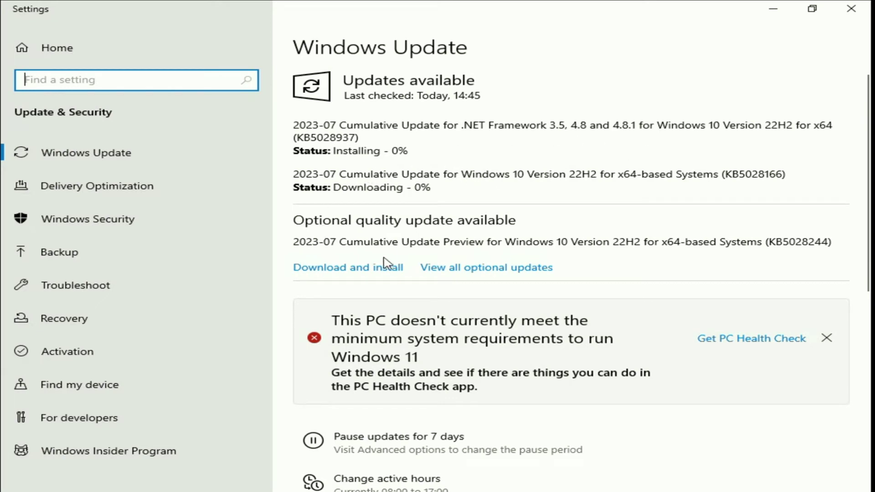
{"action": "left_click", "coordinate": [341, 271]}
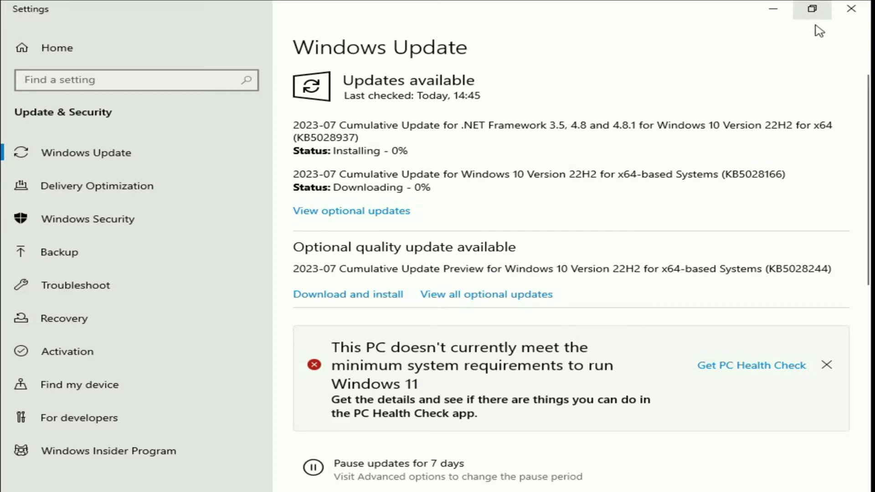
{"action": "left_click", "coordinate": [851, 8]}
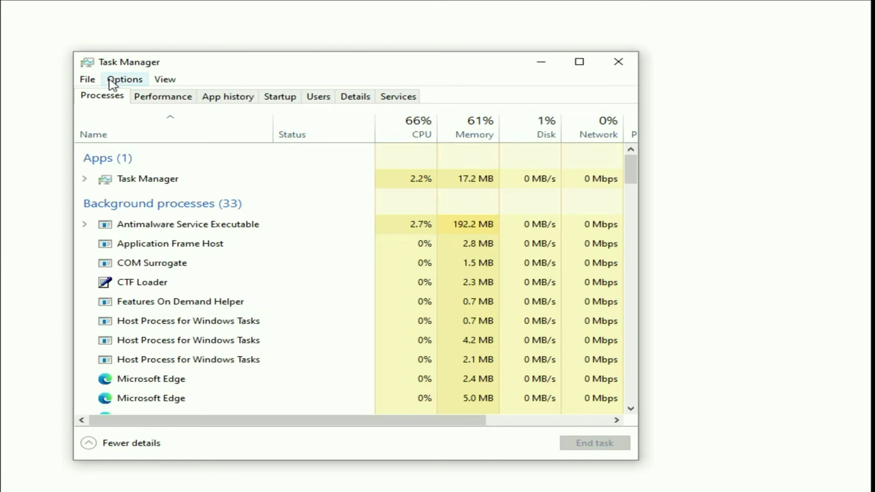
Step: Run cmd as a new task with administrative privileges from Task Manager
{"action": "left_click", "coordinate": [90, 80]}
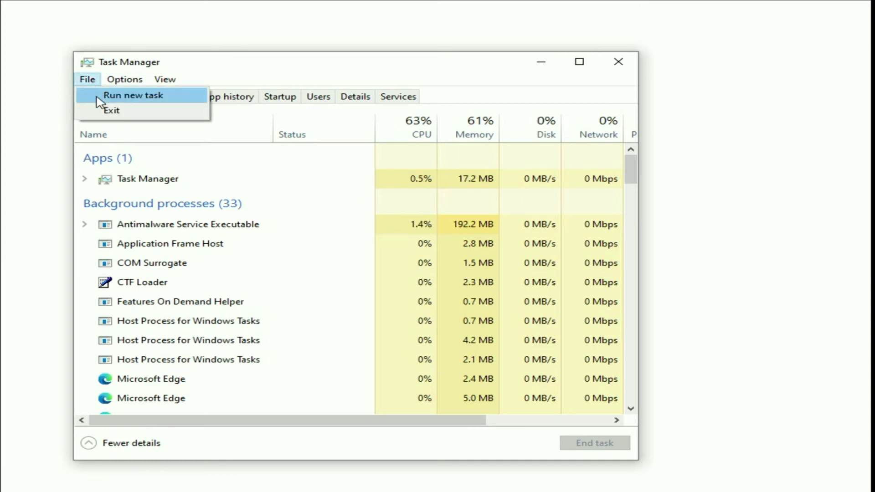
{"action": "left_click", "coordinate": [98, 96]}
{"action": "key", "text": "BackSpace"}
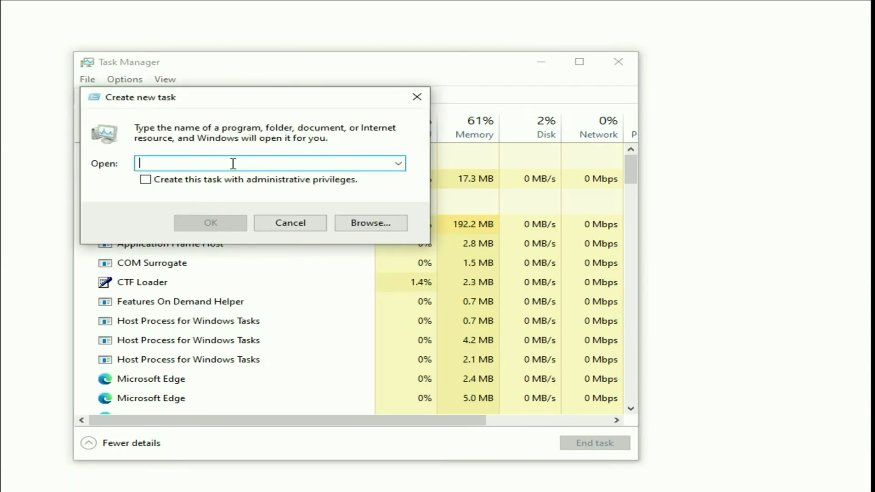
{"action": "type", "text": "cmd"}
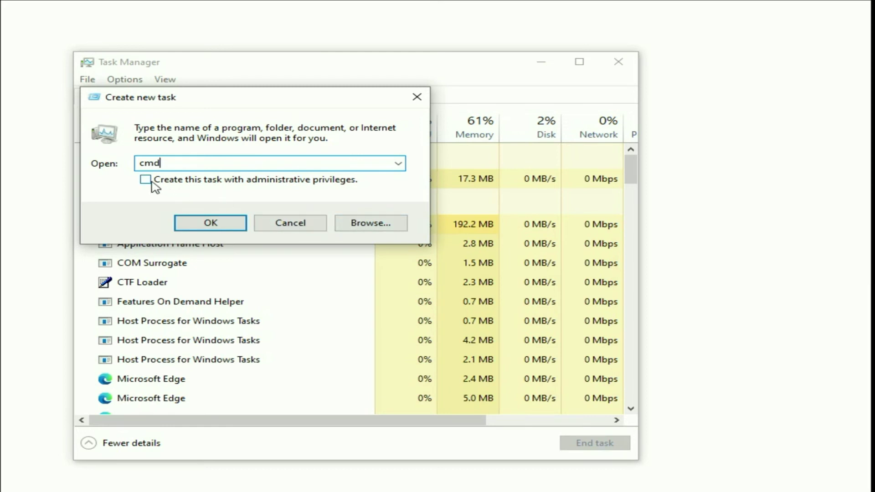
{"action": "left_click", "coordinate": [145, 181]}
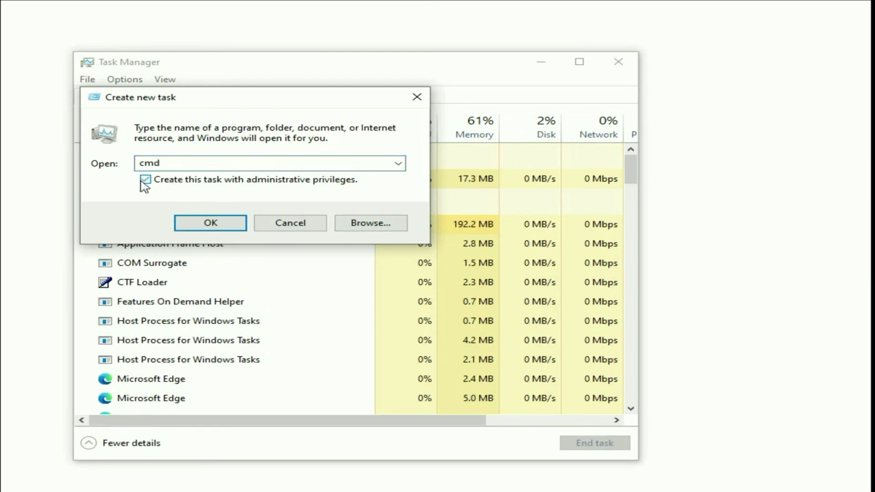
{"action": "left_click", "coordinate": [230, 227]}
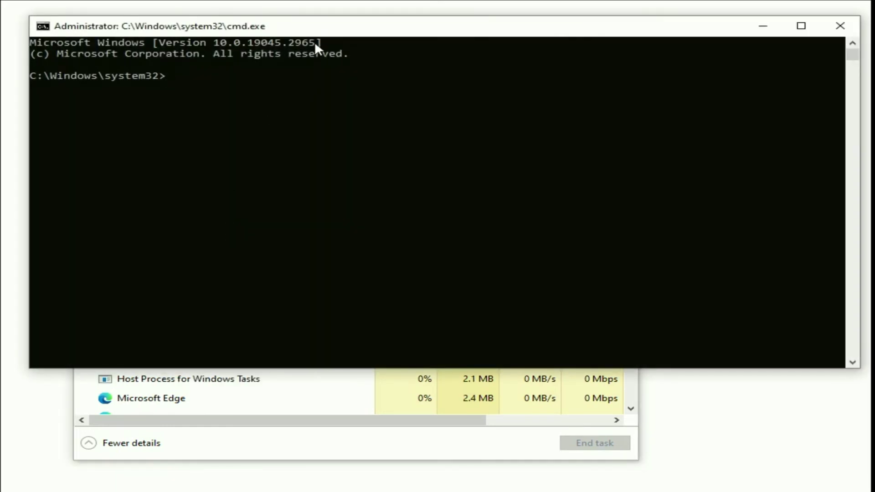
Step: Move the command window lower on the desktop and run the system file check sfc /scannow
{"action": "left_click_drag", "start_coordinate": [324, 27], "coordinate": [323, 70]}
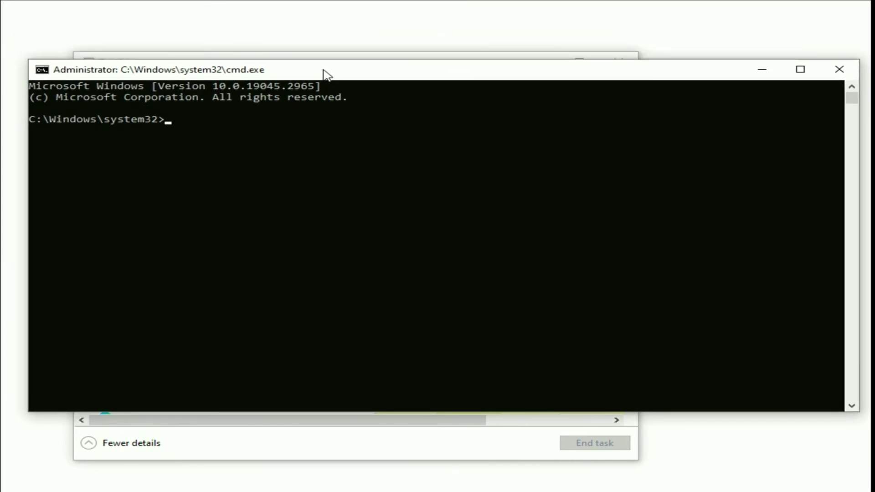
{"action": "type", "text": "sfc /scannow"}
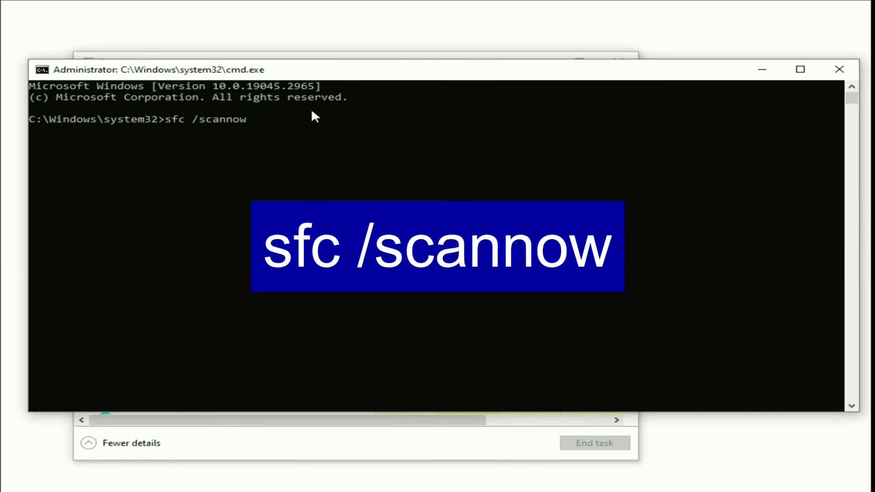
{"action": "key", "text": "Return"}
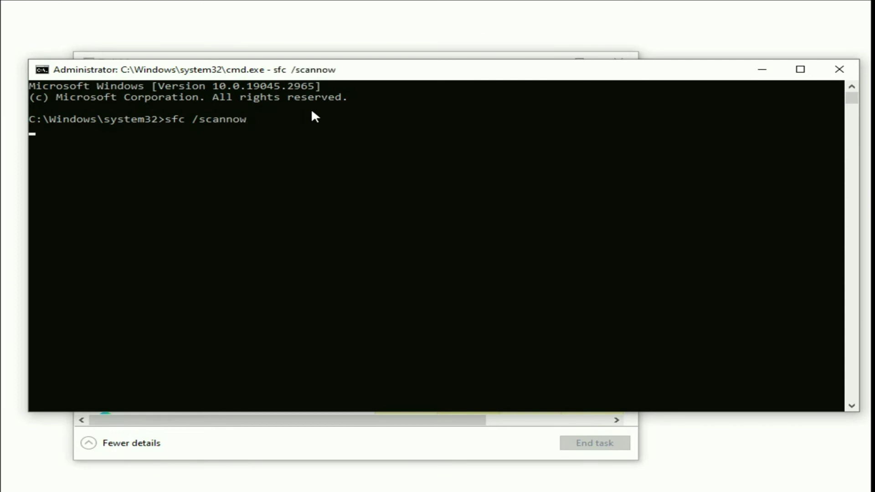